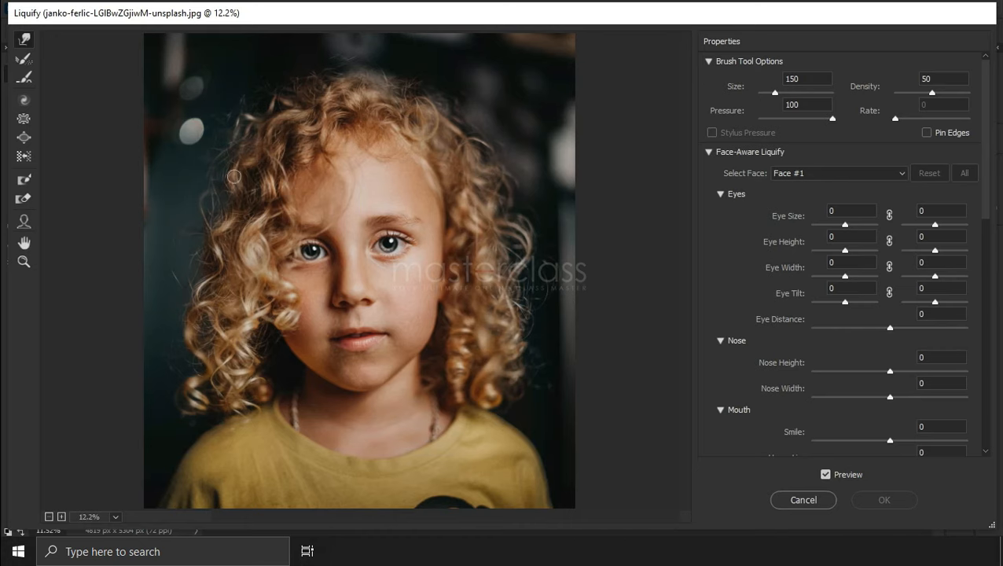
Step: Reshape the portrait directly with the Face tool: right eye width 76, left eye tilt -5, nose width 23, smile 100, forehead -74
{"action": "left_click", "coordinate": [24, 223]}
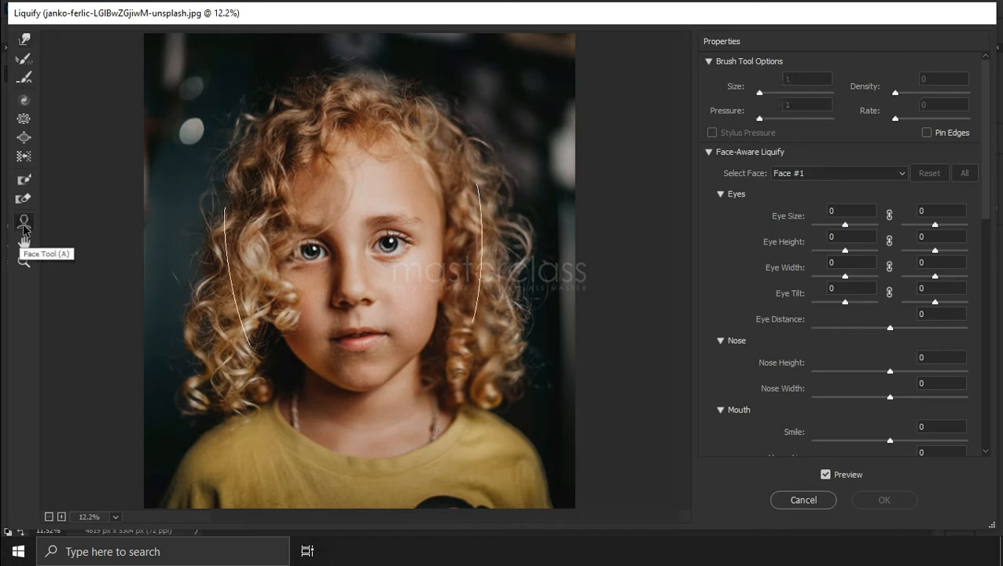
{"action": "mouse_move", "coordinate": [352, 190]}
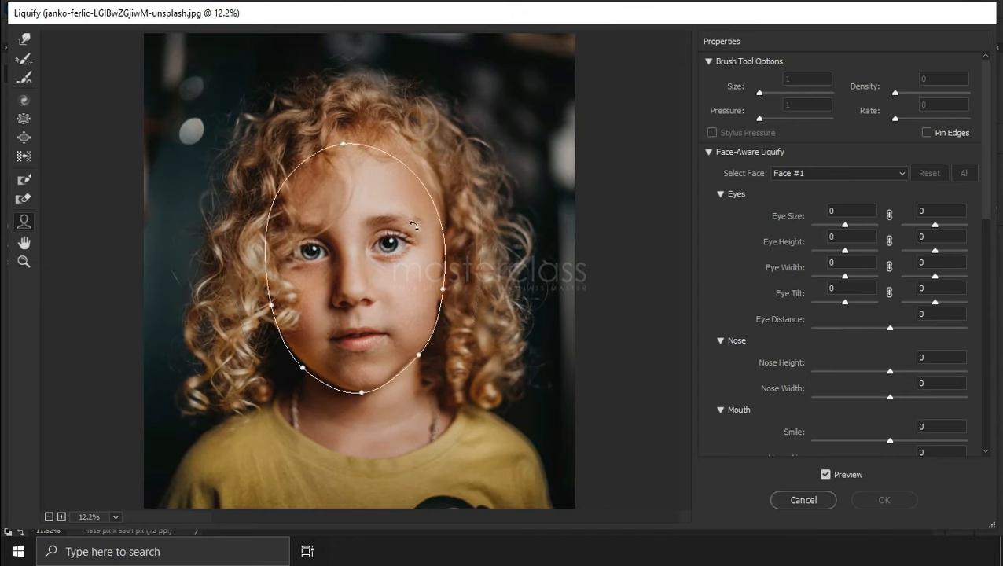
{"action": "mouse_move", "coordinate": [370, 249]}
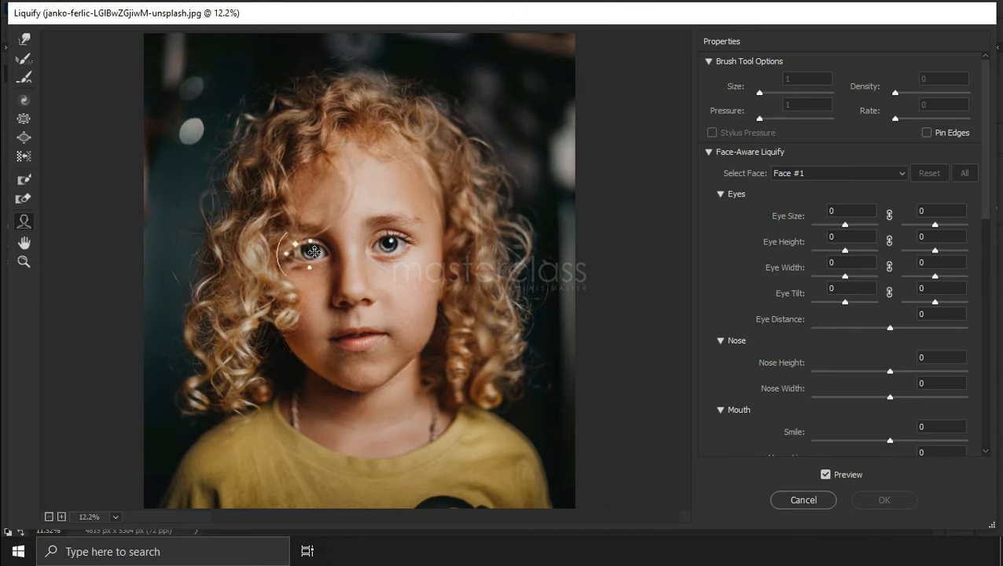
{"action": "mouse_move", "coordinate": [354, 366]}
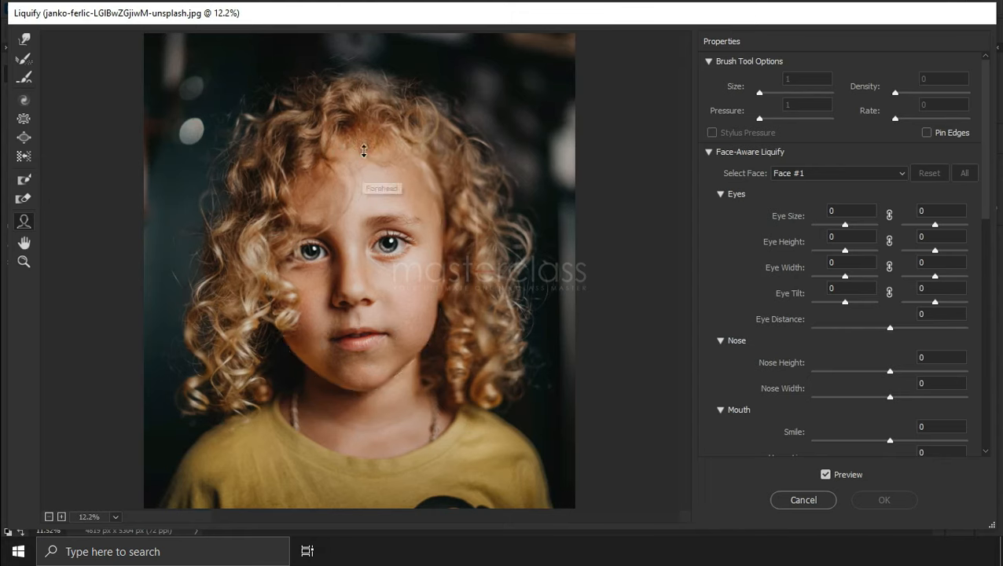
{"action": "left_click", "coordinate": [364, 150]}
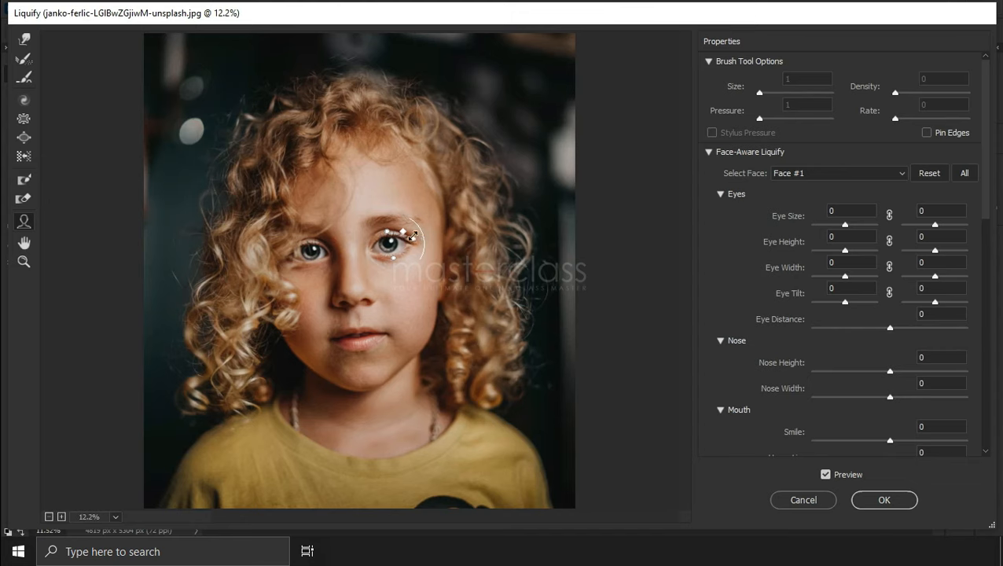
{"action": "left_click_drag", "start_coordinate": [406, 234], "coordinate": [382, 249]}
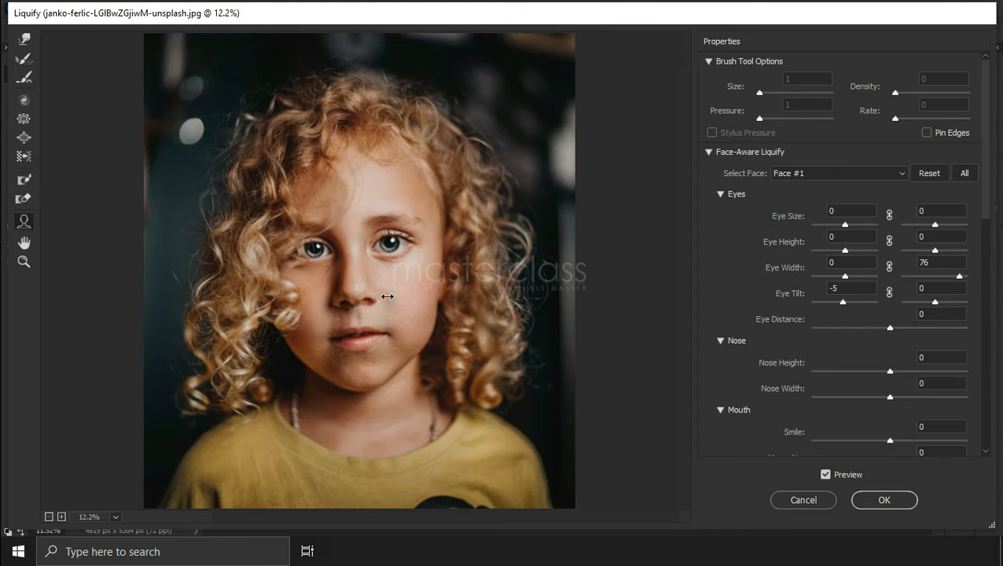
{"action": "left_click_drag", "start_coordinate": [377, 295], "coordinate": [376, 301]}
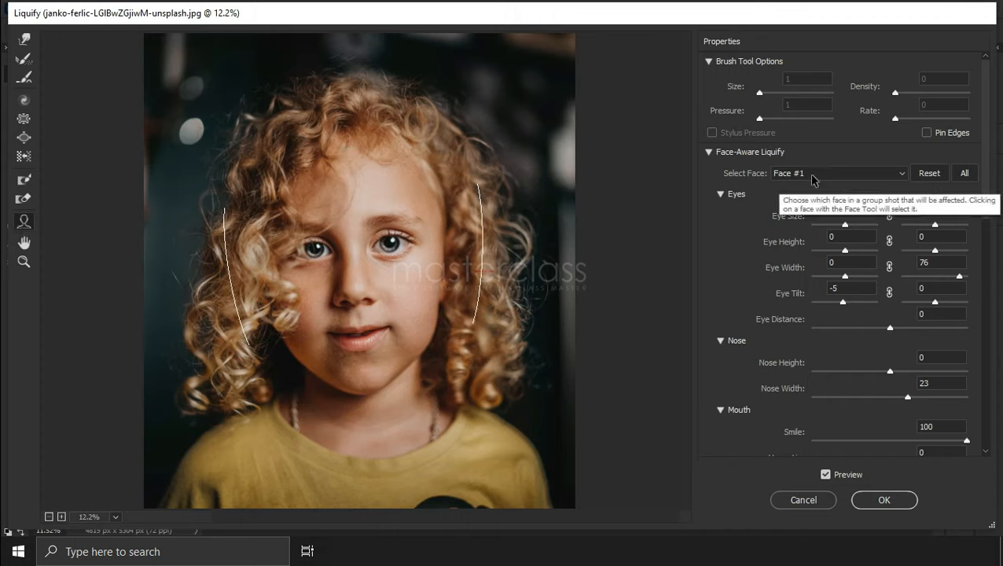
Step: Collapse the Brush Tool, Face-Aware Liquify, Load Mesh, Mask and View option groups in the Liquify properties
{"action": "left_click", "coordinate": [710, 153]}
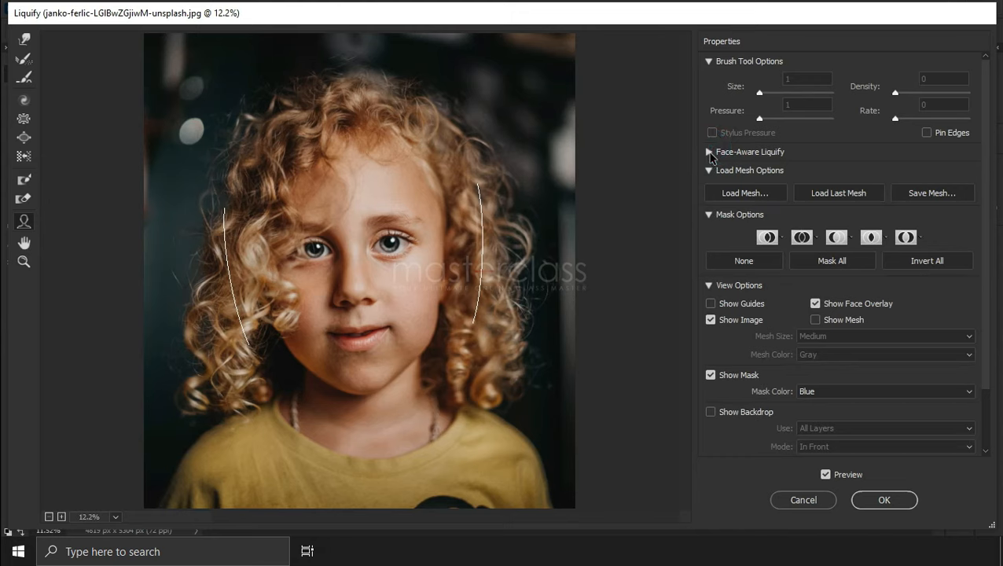
{"action": "left_click", "coordinate": [709, 152]}
{"action": "left_click", "coordinate": [711, 152]}
{"action": "left_click", "coordinate": [708, 172]}
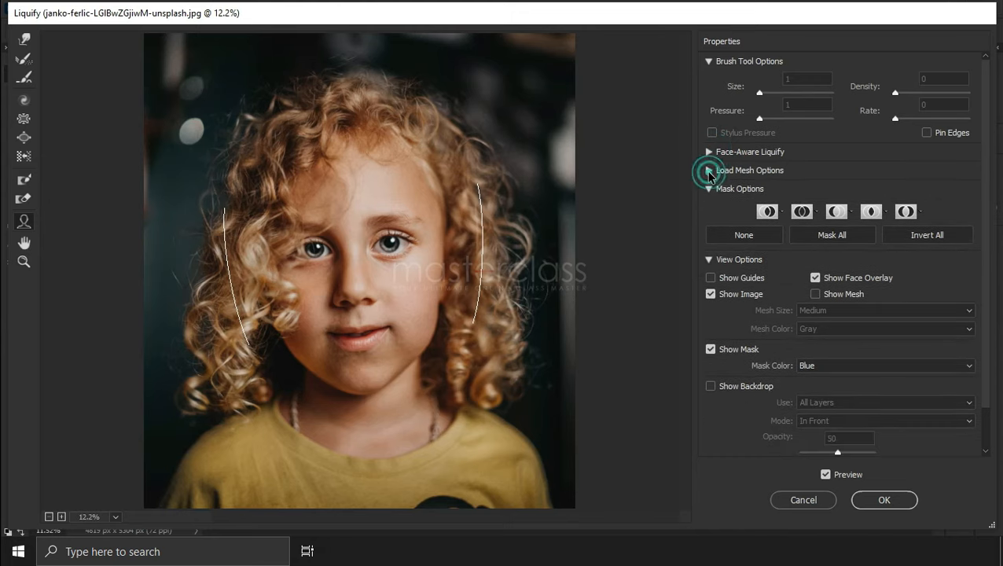
{"action": "left_click", "coordinate": [710, 190]}
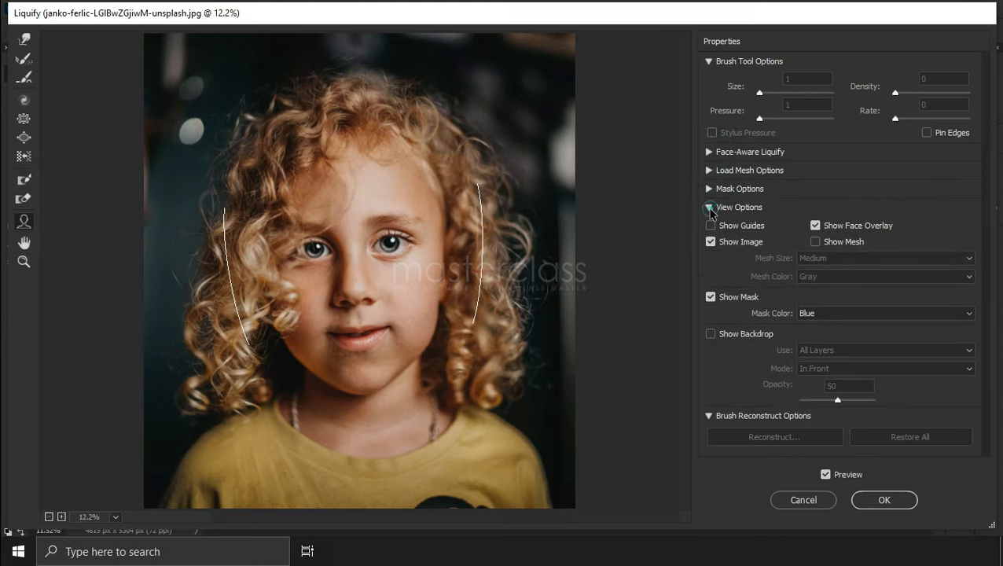
{"action": "left_click", "coordinate": [710, 208]}
{"action": "left_click", "coordinate": [707, 63]}
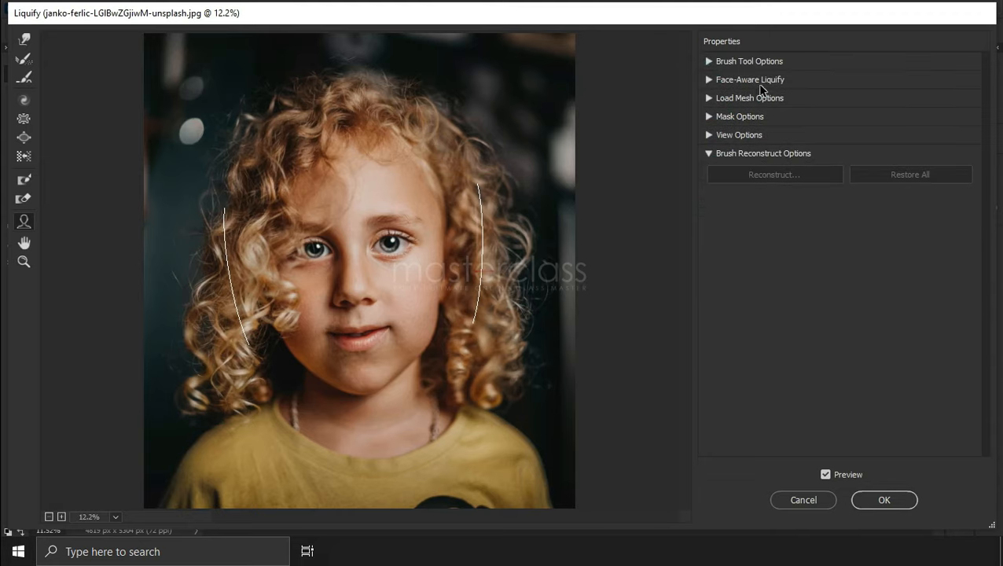
Step: Expand Face-Aware Liquify and set the eye size to 22 left and 17 right, and the eye height to 6 left and 3 right
{"action": "left_click", "coordinate": [709, 80]}
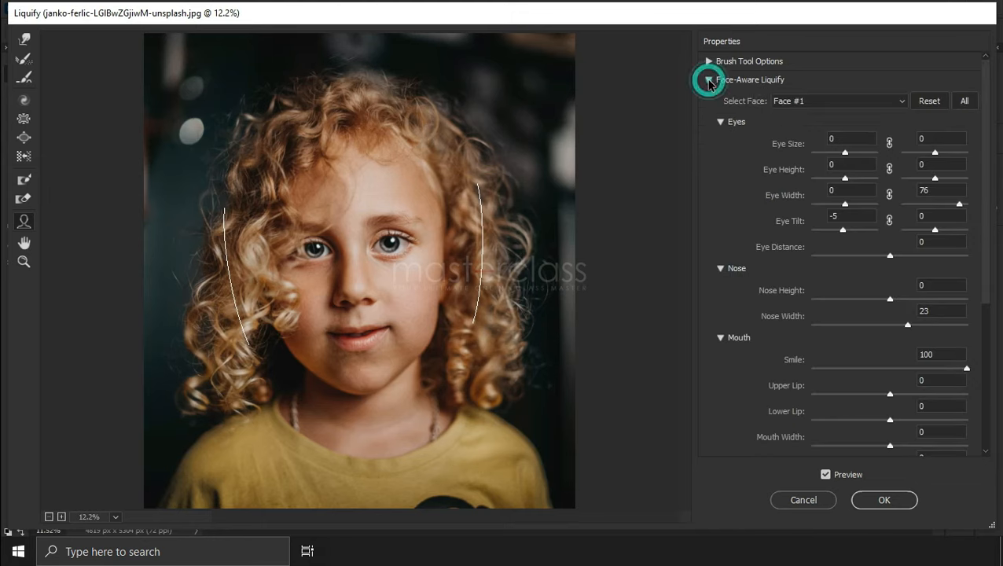
{"action": "left_click", "coordinate": [846, 152]}
{"action": "mouse_move", "coordinate": [858, 158]}
{"action": "left_mouse_down"}
{"action": "mouse_move", "coordinate": [872, 157]}
{"action": "mouse_move", "coordinate": [839, 157]}
{"action": "mouse_move", "coordinate": [851, 151]}
{"action": "left_mouse_up"}
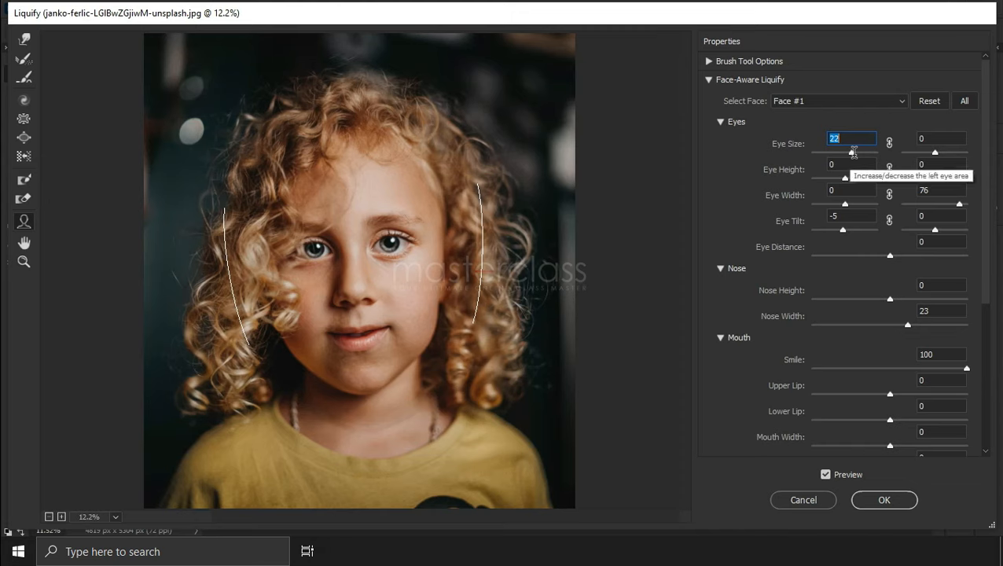
{"action": "left_click", "coordinate": [937, 156]}
{"action": "left_click_drag", "start_coordinate": [936, 154], "coordinate": [941, 156]}
{"action": "mouse_move", "coordinate": [847, 181]}
{"action": "left_mouse_down"}
{"action": "mouse_move", "coordinate": [819, 187]}
{"action": "mouse_move", "coordinate": [847, 187]}
{"action": "left_mouse_up"}
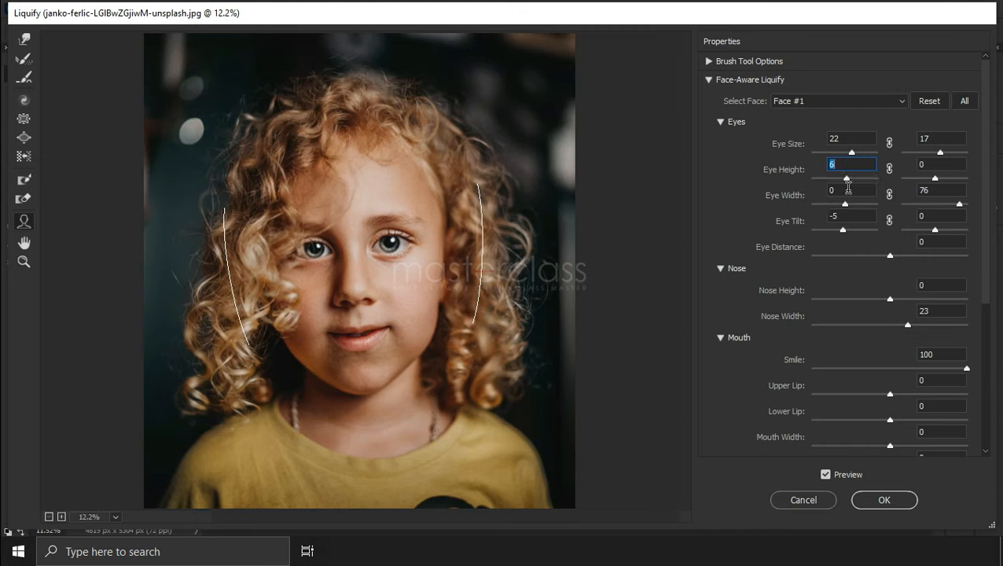
{"action": "left_click", "coordinate": [935, 180]}
{"action": "mouse_move", "coordinate": [937, 184]}
{"action": "left_mouse_down"}
{"action": "mouse_move", "coordinate": [980, 185]}
{"action": "mouse_move", "coordinate": [933, 182]}
{"action": "left_mouse_up"}
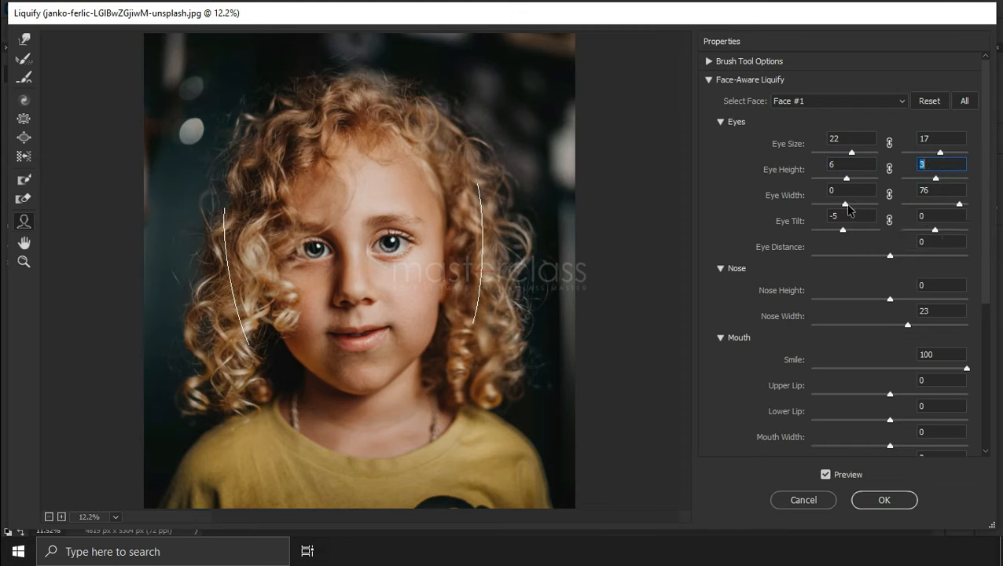
Step: Set the eye width to -100 left and 13 right, the eye tilt to 10 and -13, and the eye distance to 40
{"action": "left_click_drag", "start_coordinate": [843, 205], "coordinate": [808, 214]}
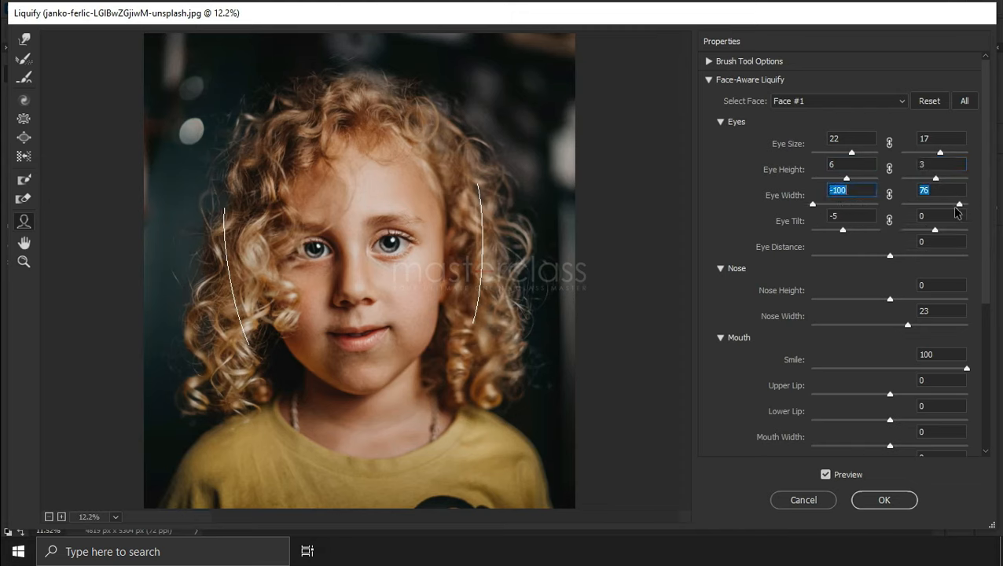
{"action": "left_click_drag", "start_coordinate": [959, 204], "coordinate": [945, 206]}
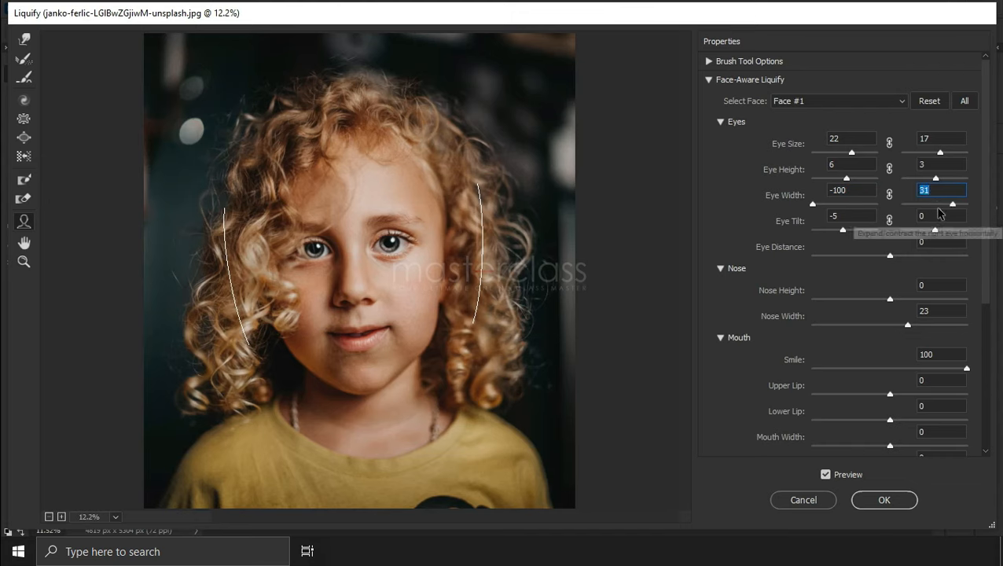
{"action": "left_click_drag", "start_coordinate": [843, 229], "coordinate": [847, 230]}
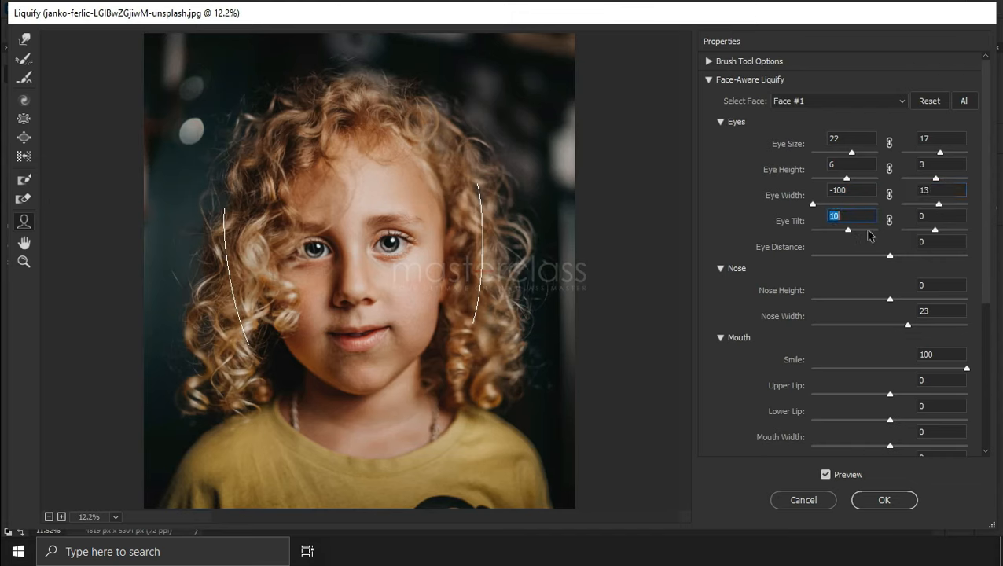
{"action": "left_click_drag", "start_coordinate": [936, 230], "coordinate": [931, 231]}
{"action": "left_click_drag", "start_coordinate": [890, 256], "coordinate": [921, 256]}
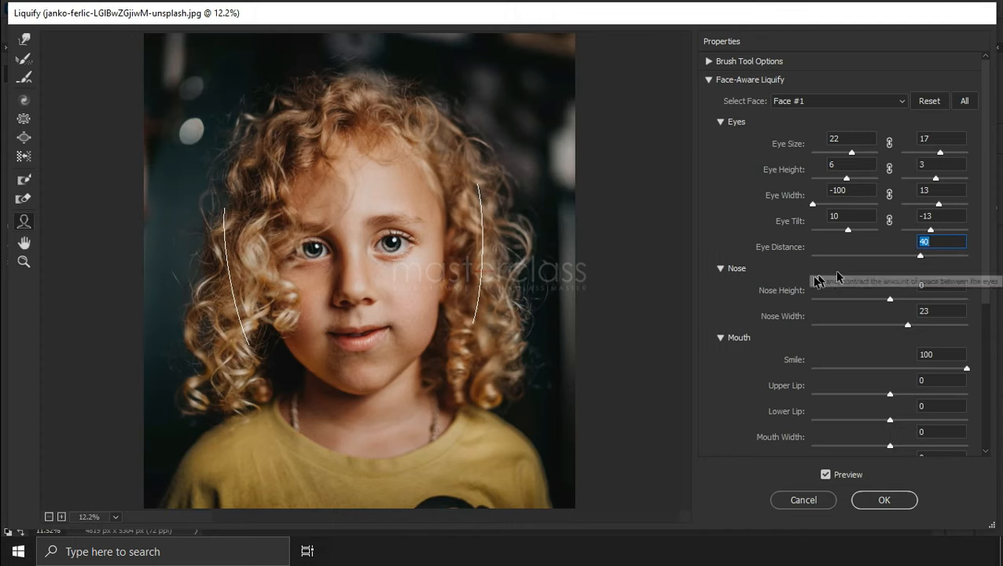
Step: Collapse the Eyes settings, set the nose height to 67 and nose width to 28, and collapse the Nose settings
{"action": "left_click", "coordinate": [719, 122]}
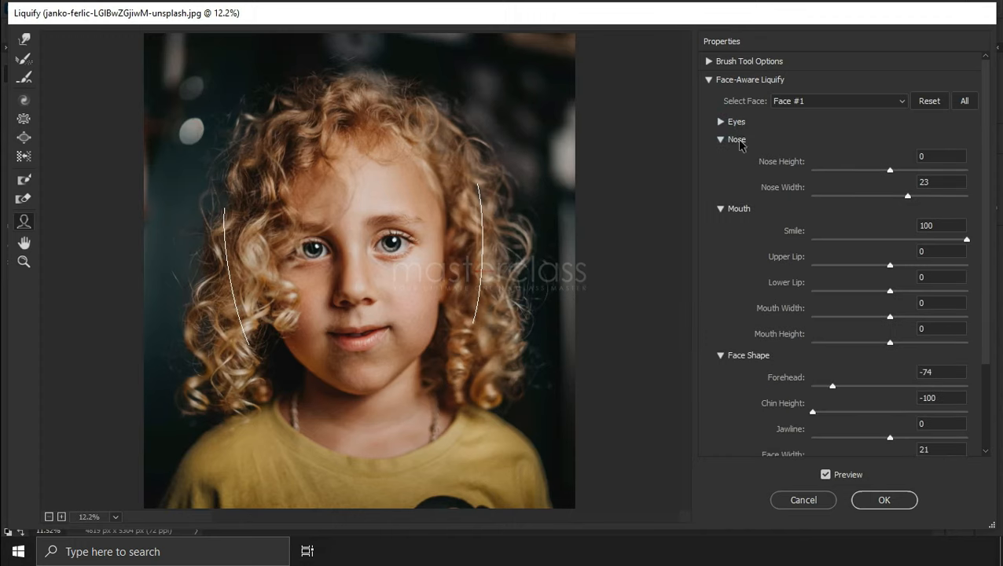
{"action": "left_click_drag", "start_coordinate": [891, 169], "coordinate": [859, 196]}
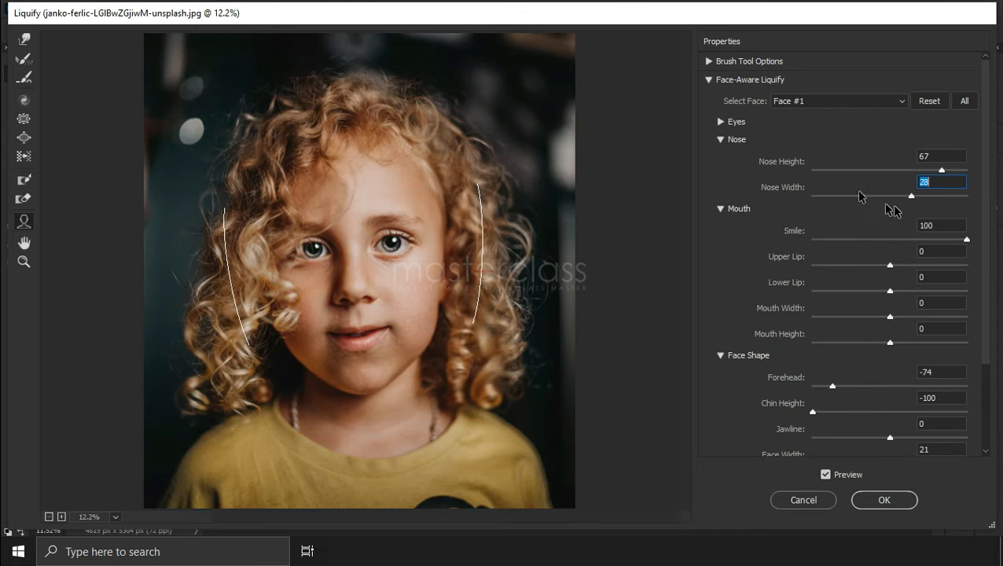
{"action": "left_click", "coordinate": [721, 139]}
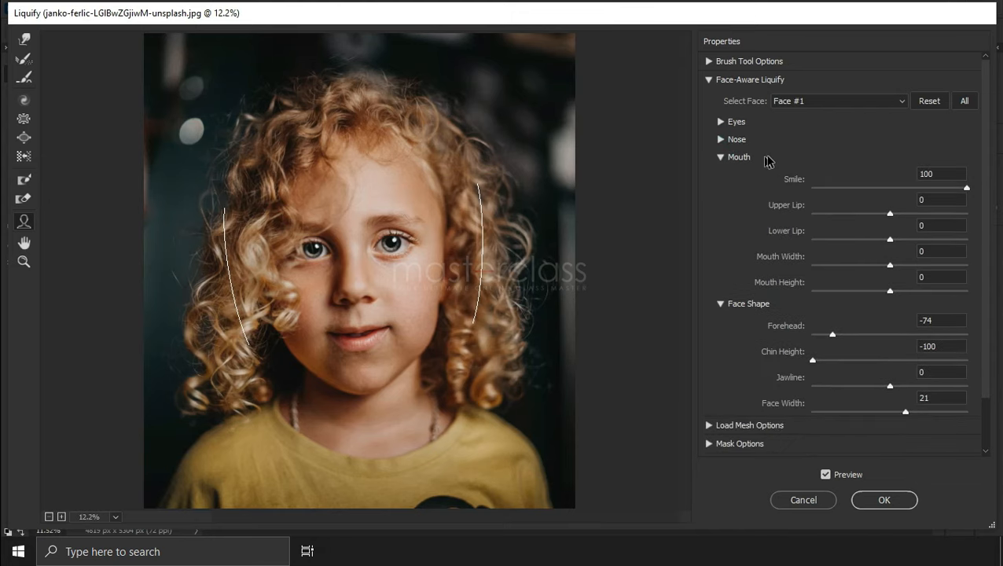
Step: Adjust the mouth to smile 2, upper lip -9, lower lip 19, mouth width -11 and mouth height 100
{"action": "left_click", "coordinate": [965, 188]}
{"action": "left_click_drag", "start_coordinate": [873, 196], "coordinate": [812, 217]}
{"action": "left_click_drag", "start_coordinate": [928, 210], "coordinate": [815, 272]}
{"action": "left_click", "coordinate": [879, 266]}
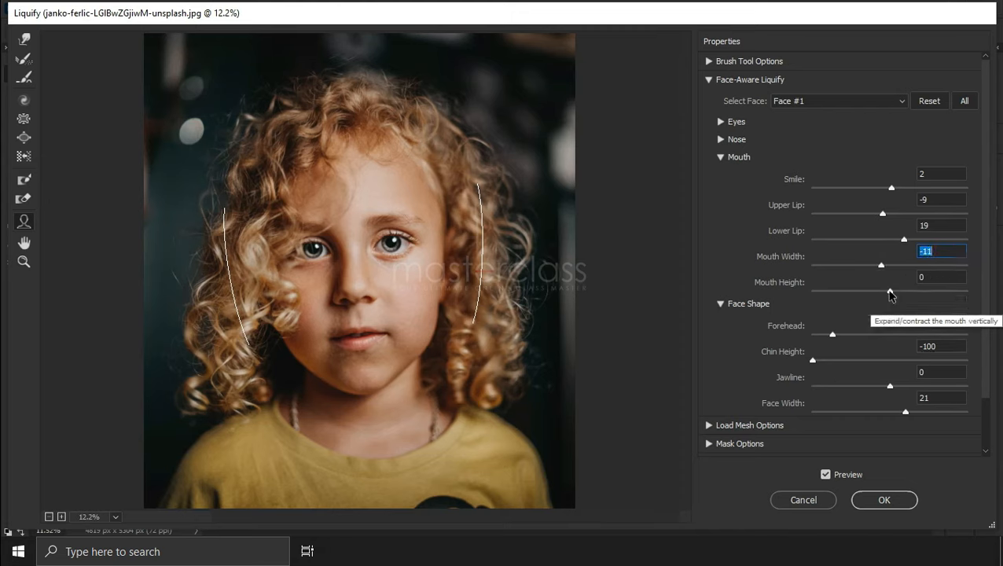
{"action": "left_click_drag", "start_coordinate": [890, 291], "coordinate": [969, 293]}
{"action": "left_click_drag", "start_coordinate": [837, 303], "coordinate": [779, 302]}
{"action": "left_click_drag", "start_coordinate": [893, 301], "coordinate": [807, 305]}
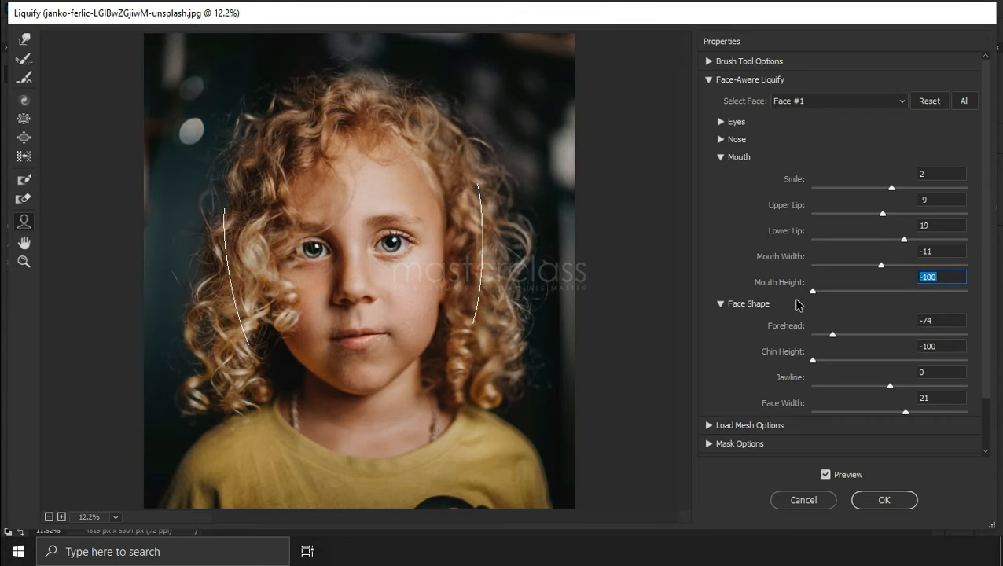
{"action": "left_click_drag", "start_coordinate": [798, 305], "coordinate": [987, 307]}
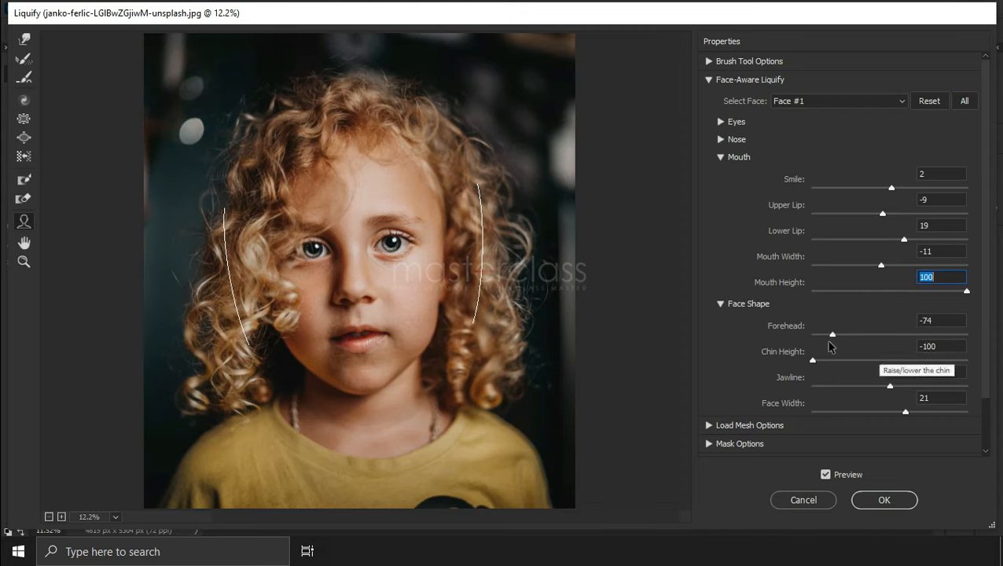
Step: Set the face shape to forehead 70, chin height -100, jawline -50 and face width 87, and compare the preview with the original
{"action": "left_click_drag", "start_coordinate": [832, 334], "coordinate": [944, 324]}
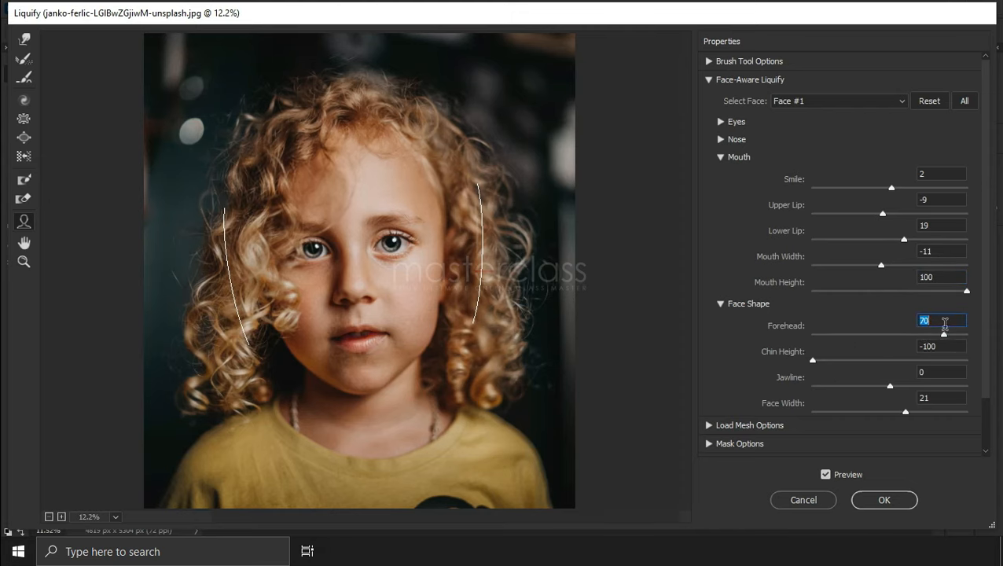
{"action": "left_click_drag", "start_coordinate": [813, 362], "coordinate": [886, 351]}
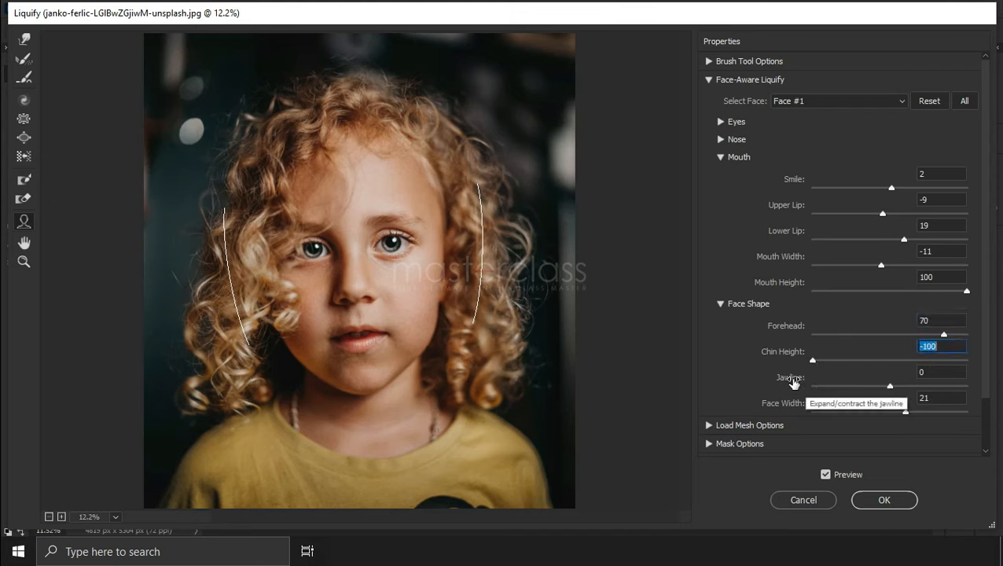
{"action": "left_click_drag", "start_coordinate": [892, 387], "coordinate": [849, 380]}
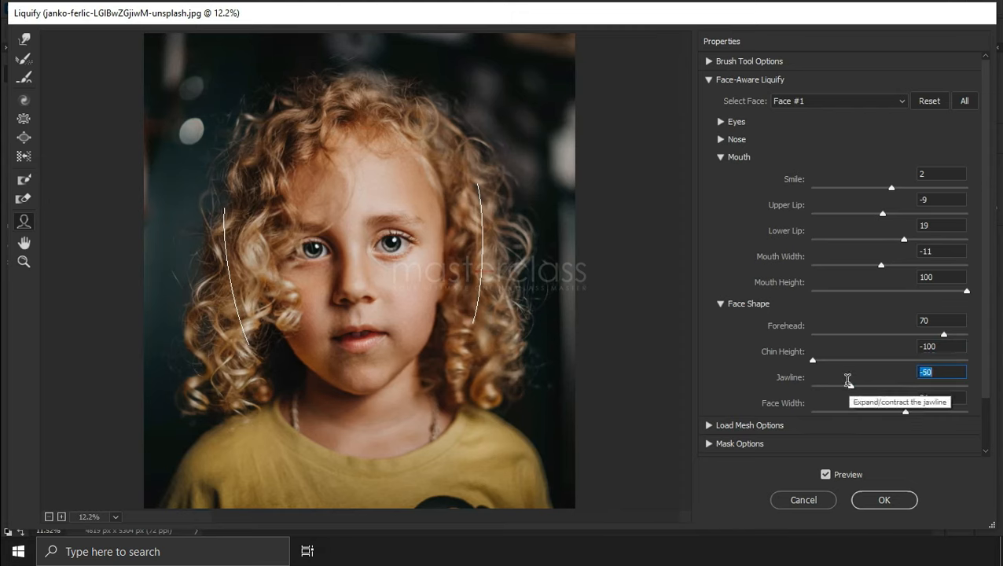
{"action": "left_click_drag", "start_coordinate": [908, 416], "coordinate": [958, 392]}
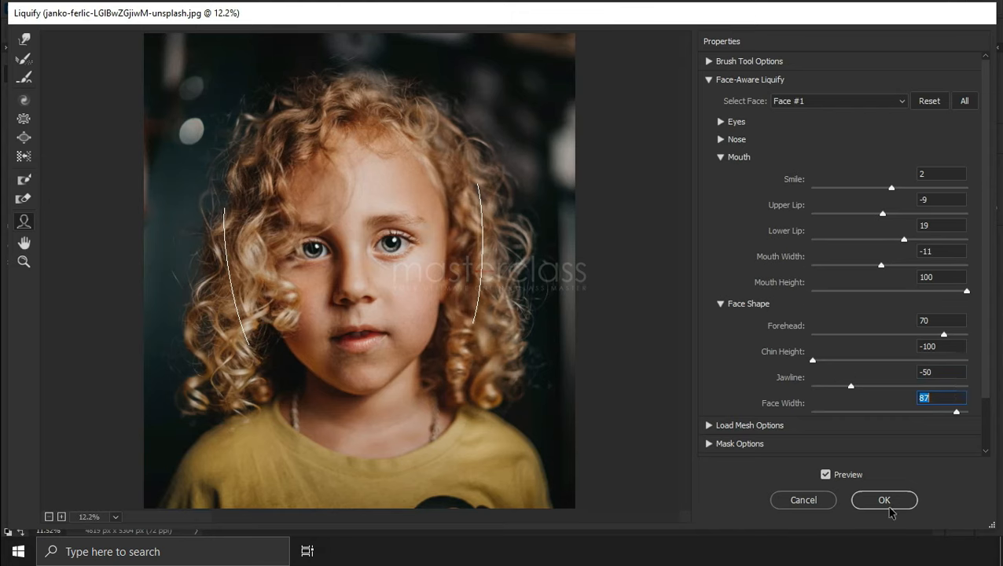
{"action": "left_click", "coordinate": [824, 474]}
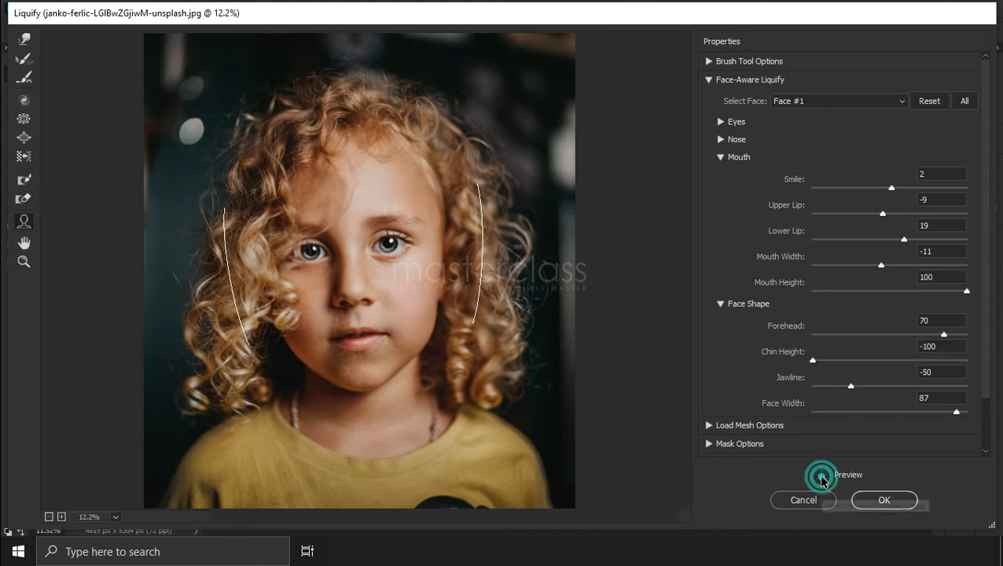
{"action": "left_click", "coordinate": [825, 475]}
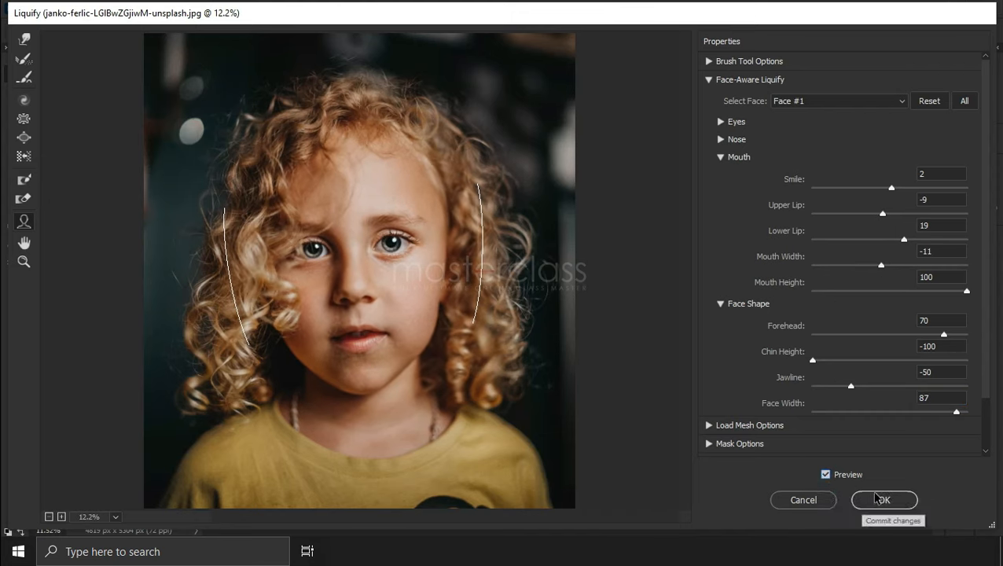
Step: Reset all adjustments of Face #1 and cancel the Liquify filter
{"action": "left_click", "coordinate": [927, 101]}
{"action": "mouse_move", "coordinate": [386, 356]}
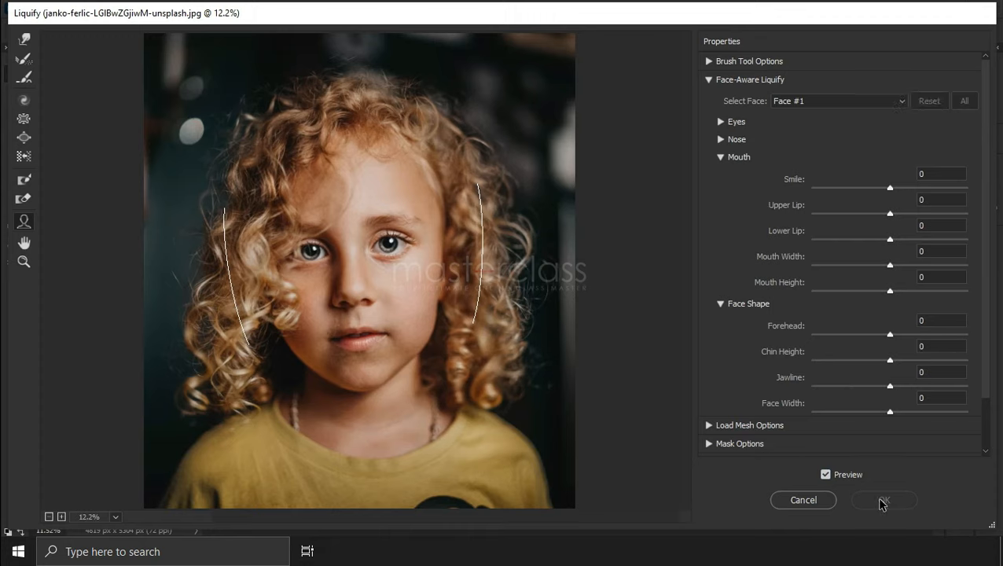
{"action": "left_click", "coordinate": [804, 503]}
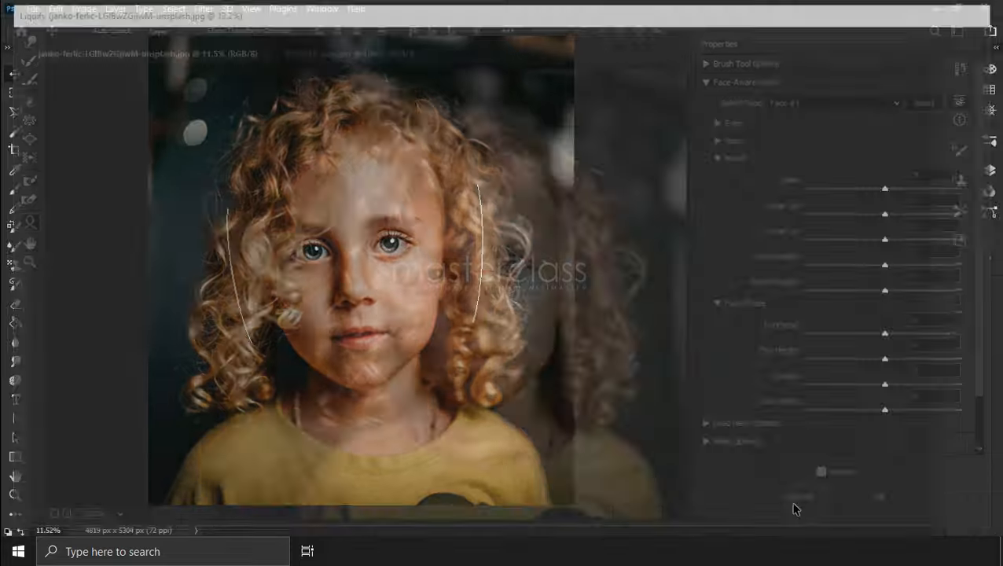